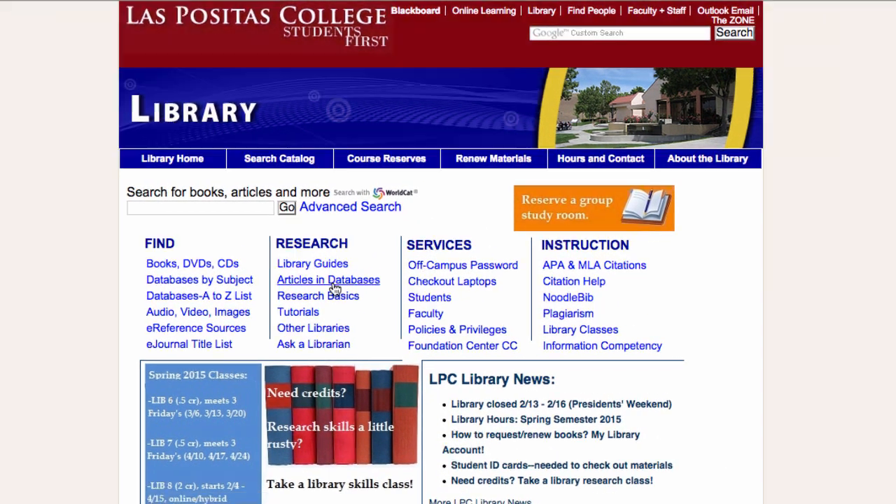
Step: Run a catalog search for 'diabetes' and reach the Diabetes eBook record
click(248, 209)
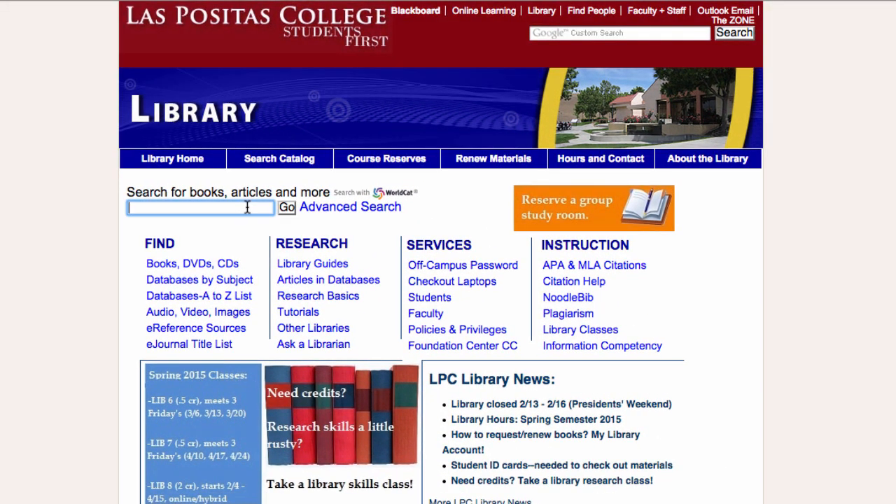
text(diabetes)
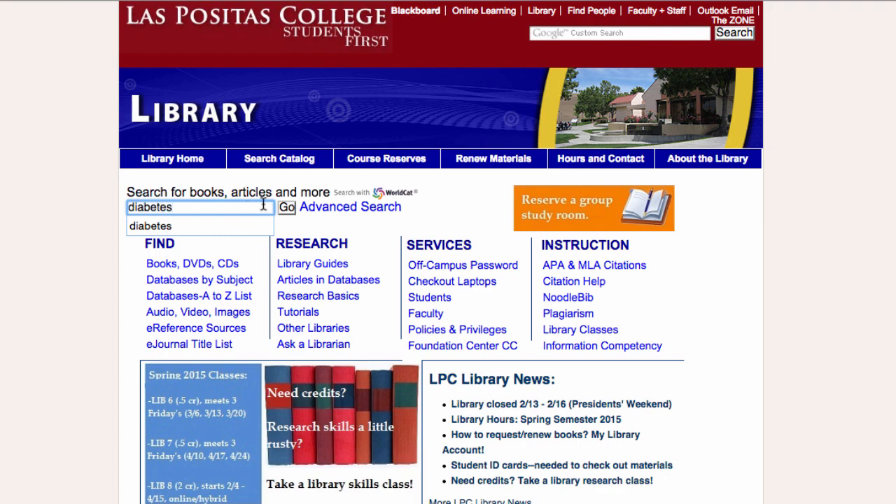
click(287, 207)
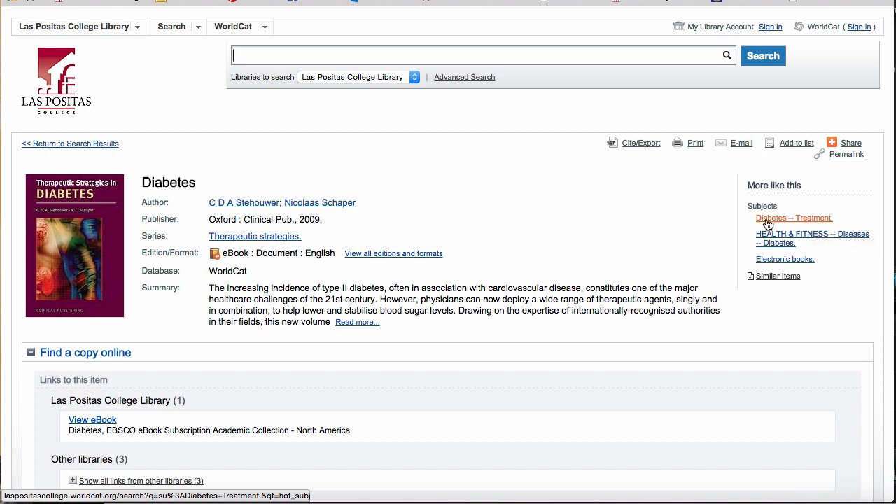
Step: List items with subject 'Diabetes -- Treatment.', briefly limit to eBooks, then restore all formats
click(768, 220)
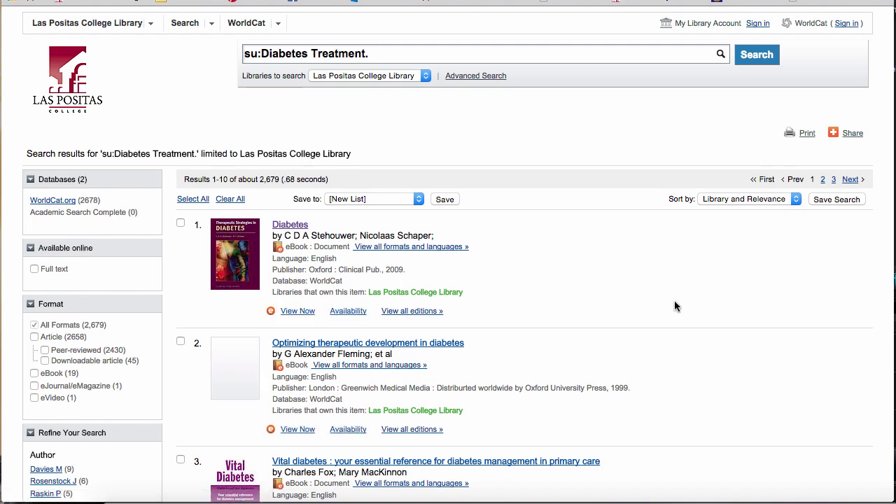
scroll(674, 301, down, 3)
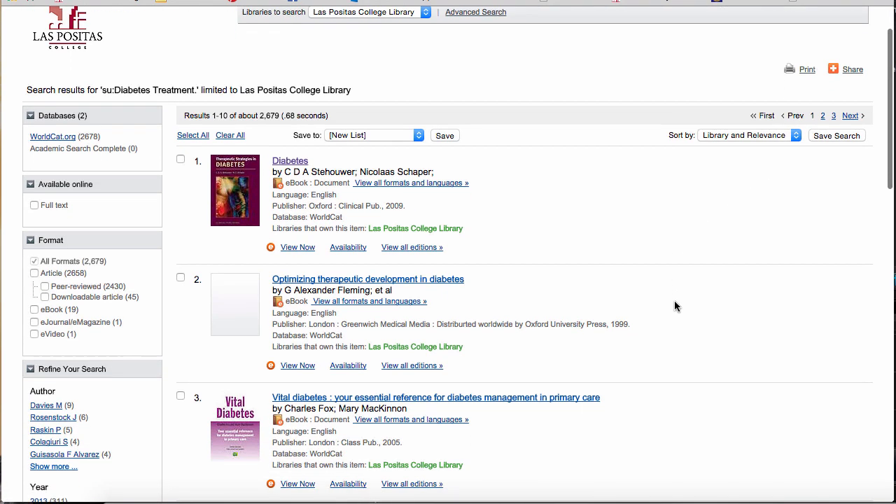
scroll(674, 301, up, 3)
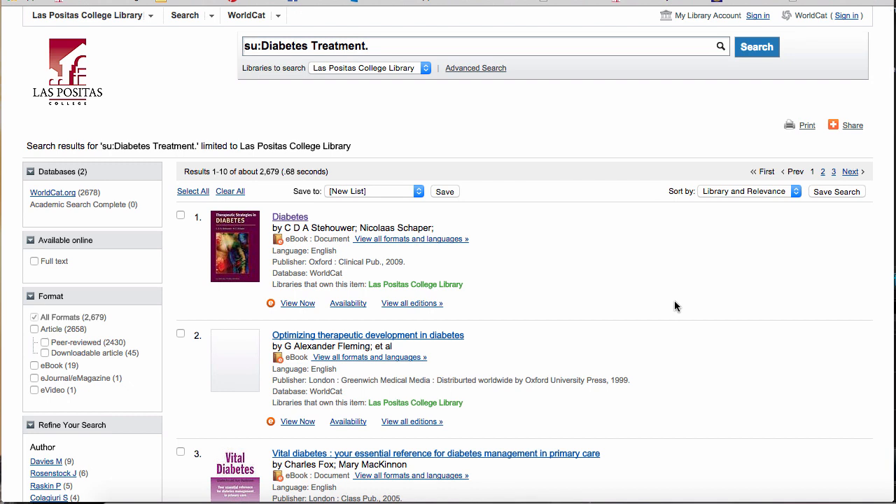
scroll(674, 301, down, 3)
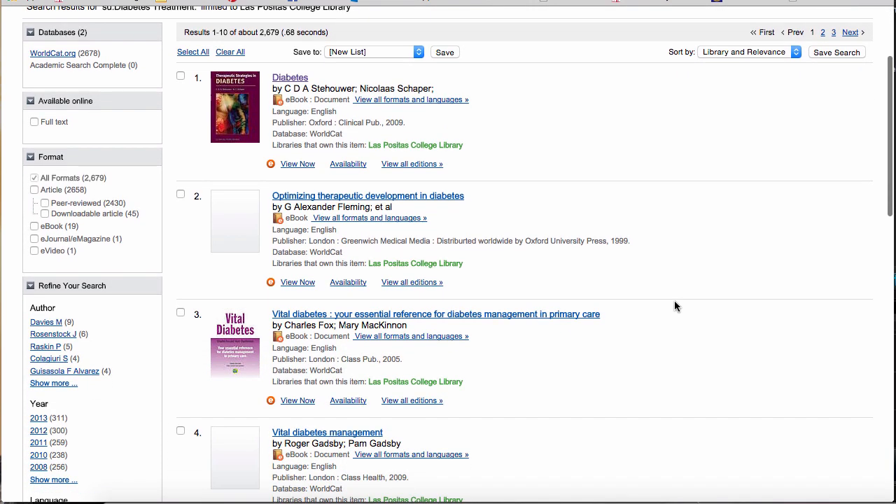
click(34, 226)
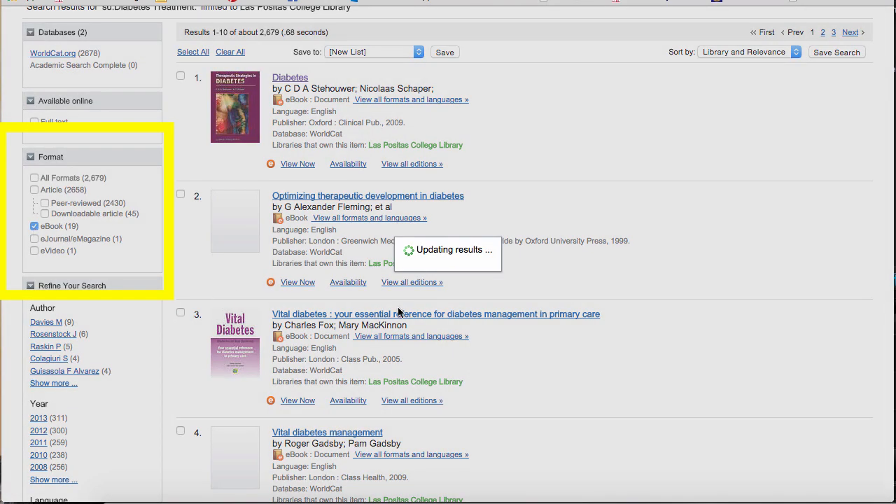
scroll(623, 363, up, 1)
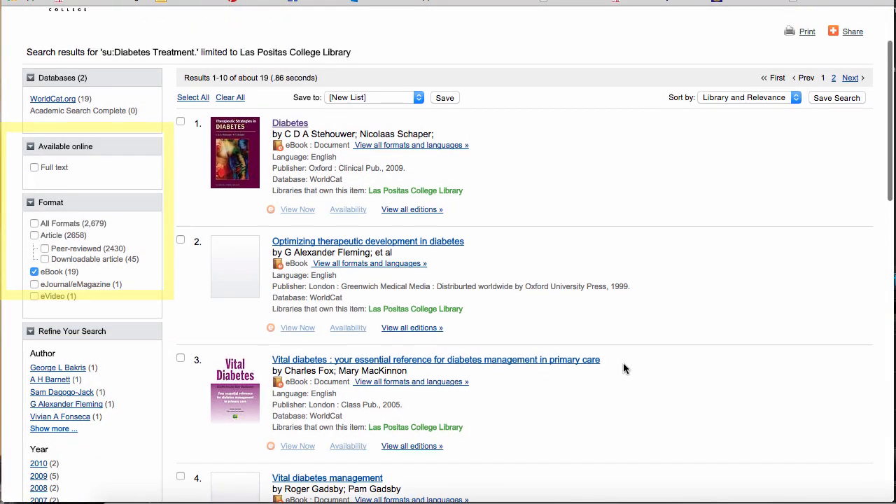
scroll(623, 363, down, 3)
scroll(623, 364, up, 2)
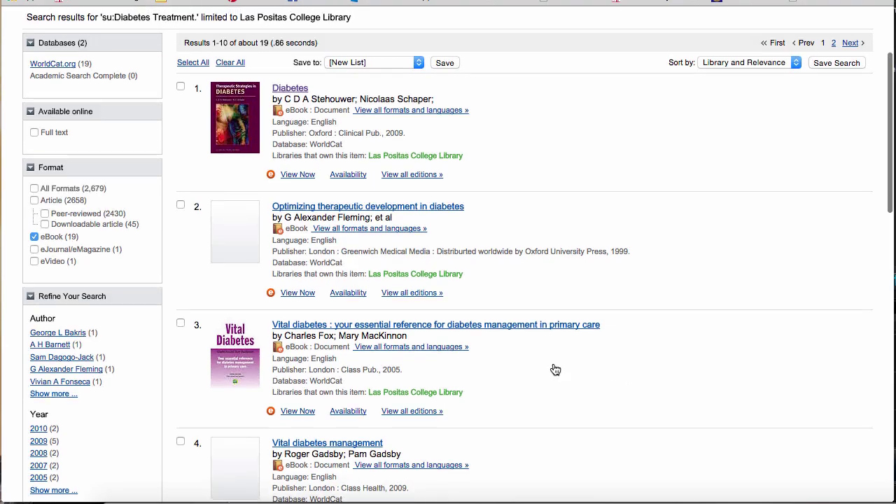
click(35, 189)
mouse_move(87, 23)
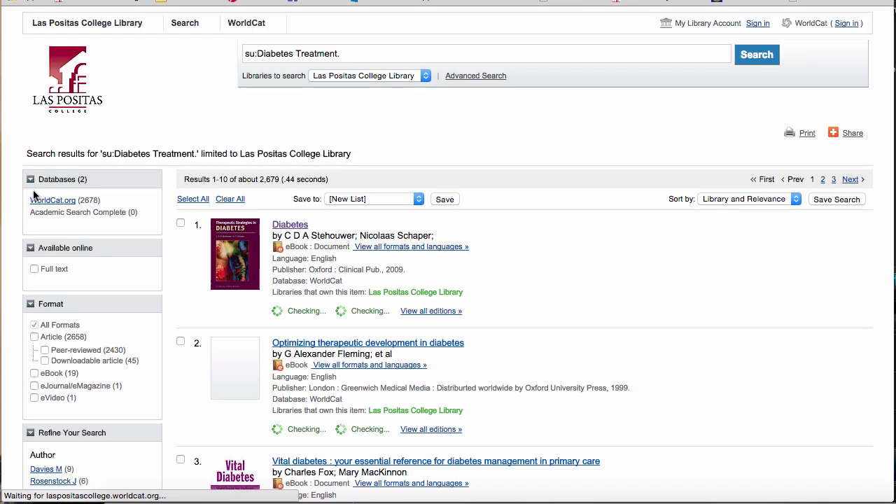
Step: From the library home page, reach Academic Search Complete and search for 'diabetes'
click(81, 26)
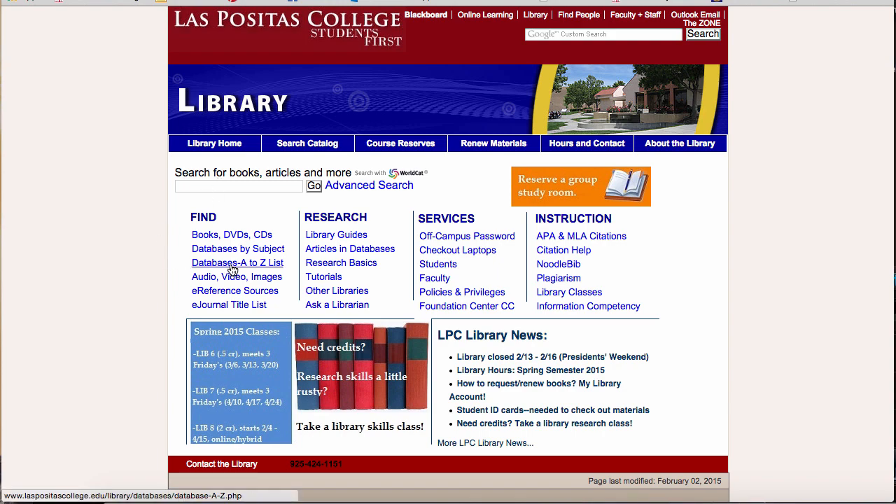
click(231, 264)
scroll(292, 294, down, 5)
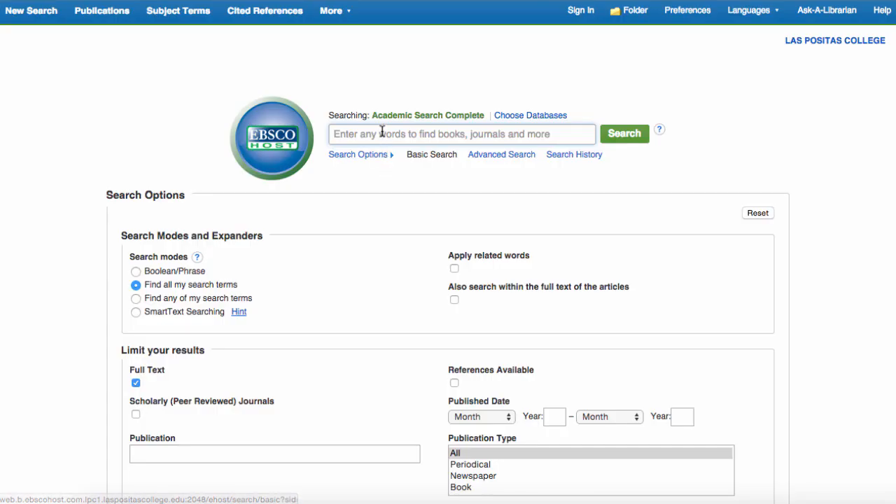
text(diabetes)
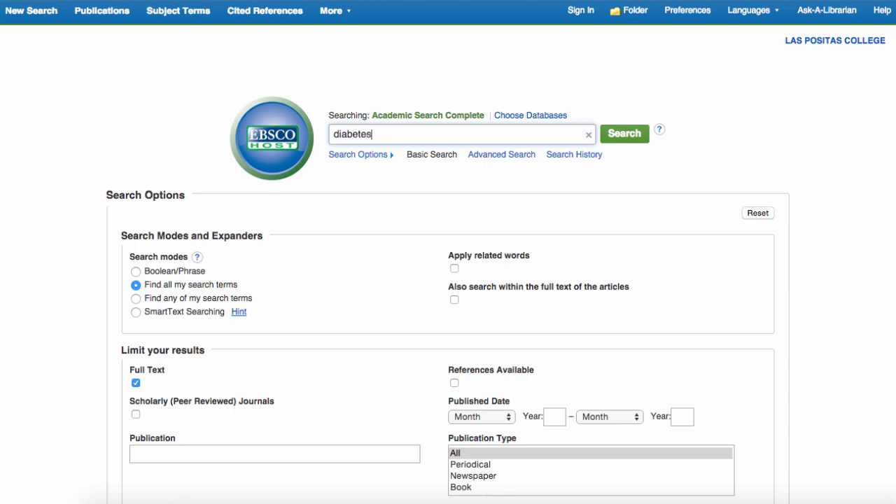
key(Return)
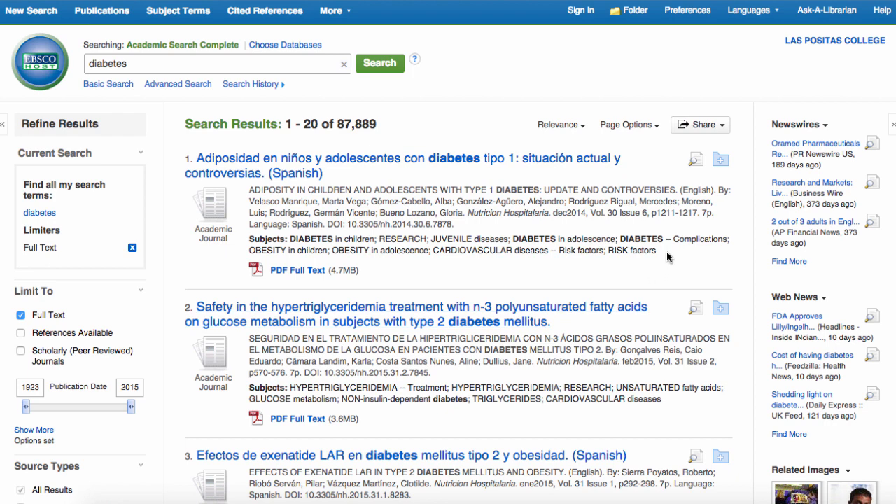
drag(280, 257, 247, 231)
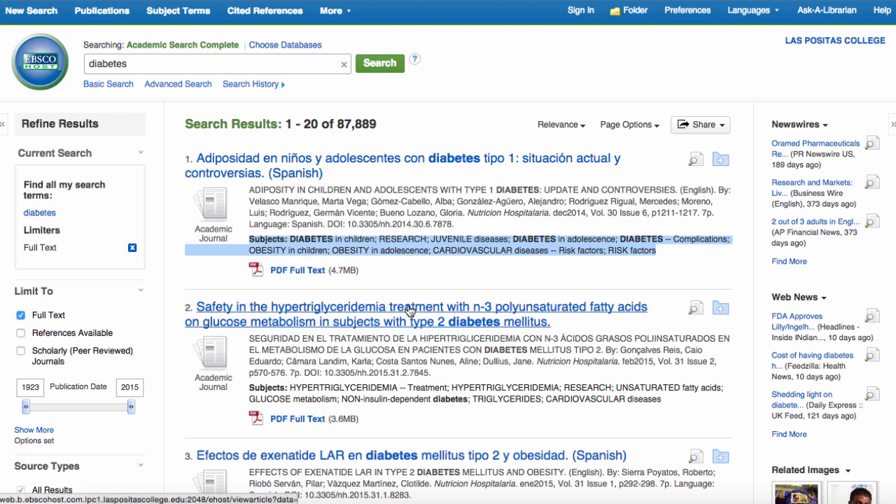
scroll(410, 310, down, 1)
scroll(409, 309, down, 1)
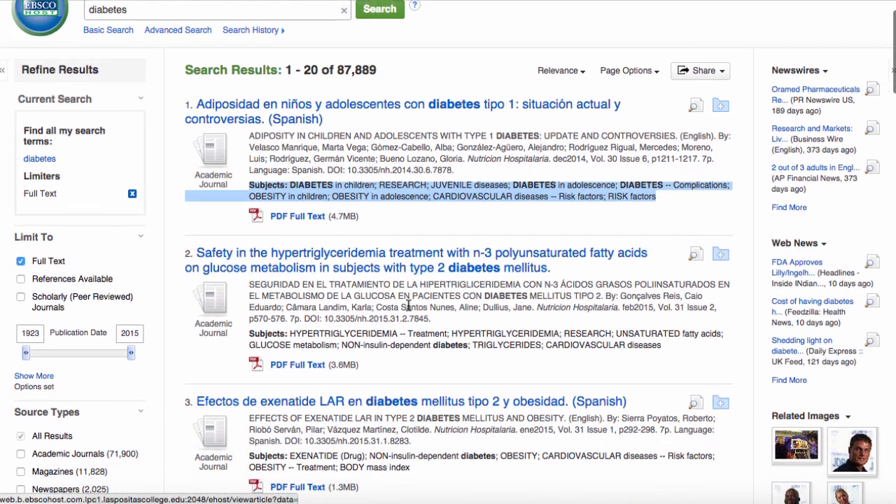
scroll(409, 306, down, 1)
scroll(409, 306, down, 1)
scroll(408, 306, down, 1)
scroll(408, 306, down, 1)
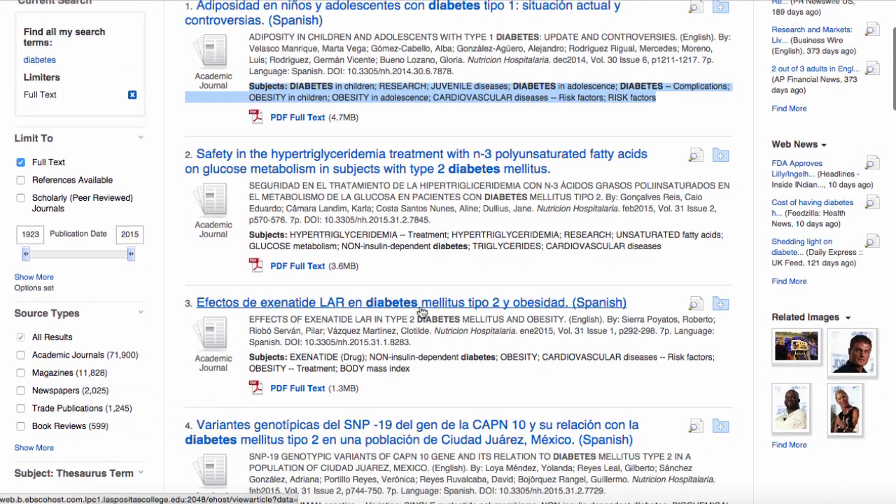
drag(662, 247, 245, 240)
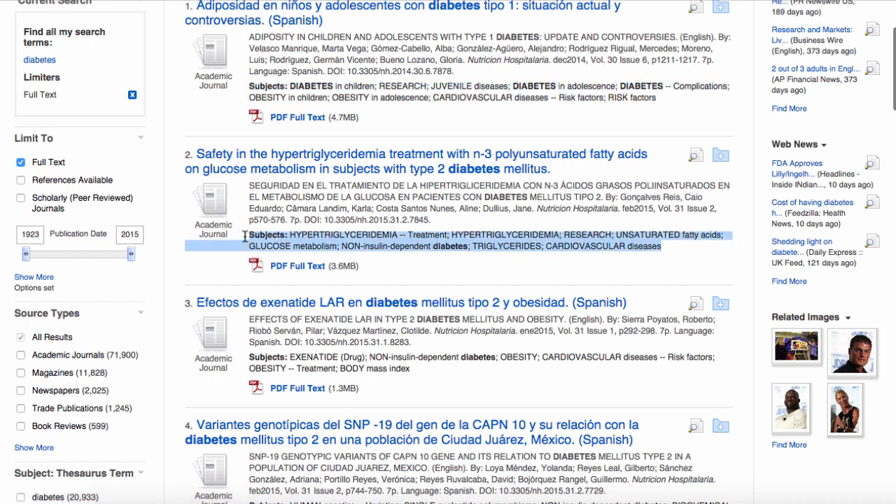
click(460, 251)
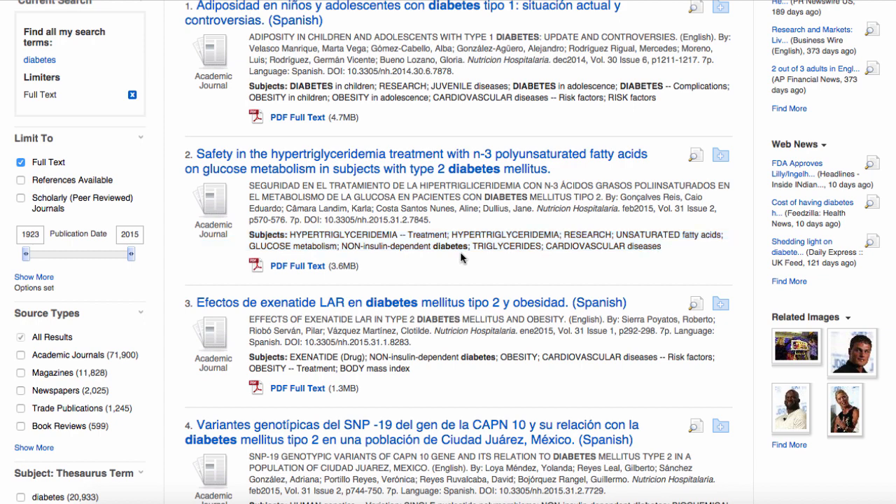
scroll(460, 251, down, 3)
scroll(461, 254, down, 3)
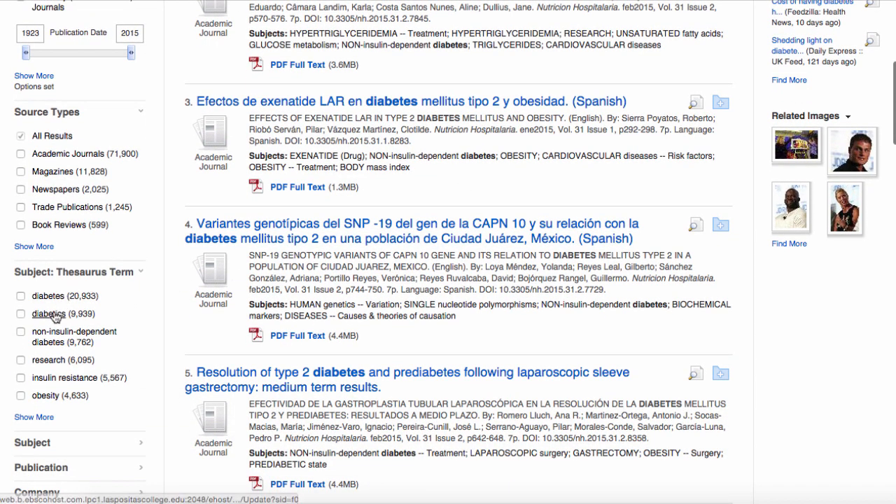
Step: Filter the results by the thesaurus term 'diabetes -- treatment', leaving 3,661 results
click(33, 417)
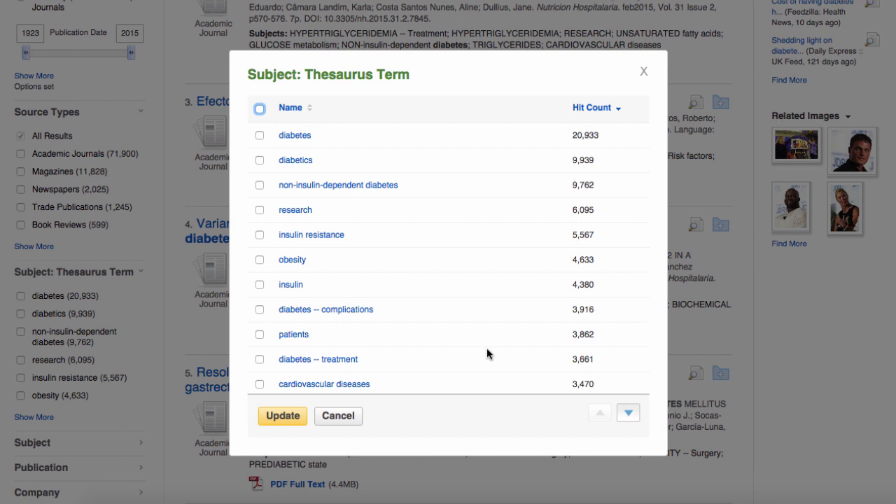
scroll(487, 353, down, 1)
scroll(486, 353, down, 2)
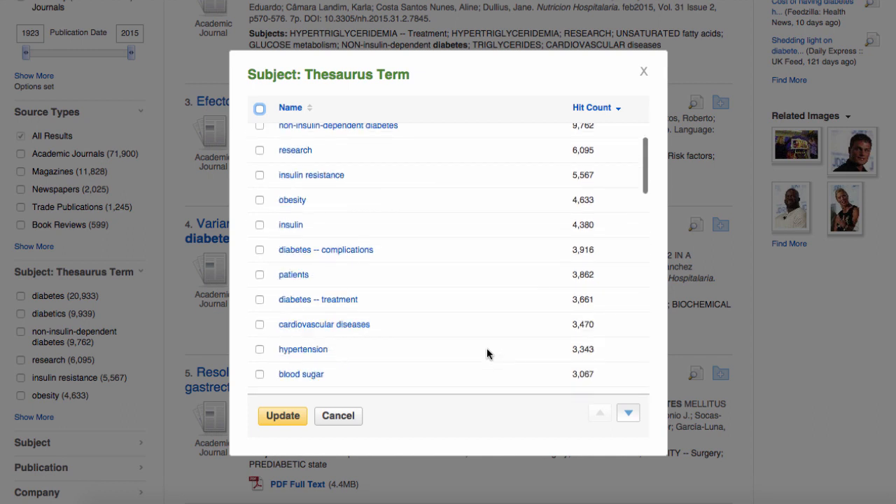
scroll(487, 353, down, 1)
scroll(486, 354, down, 1)
scroll(486, 354, down, 1)
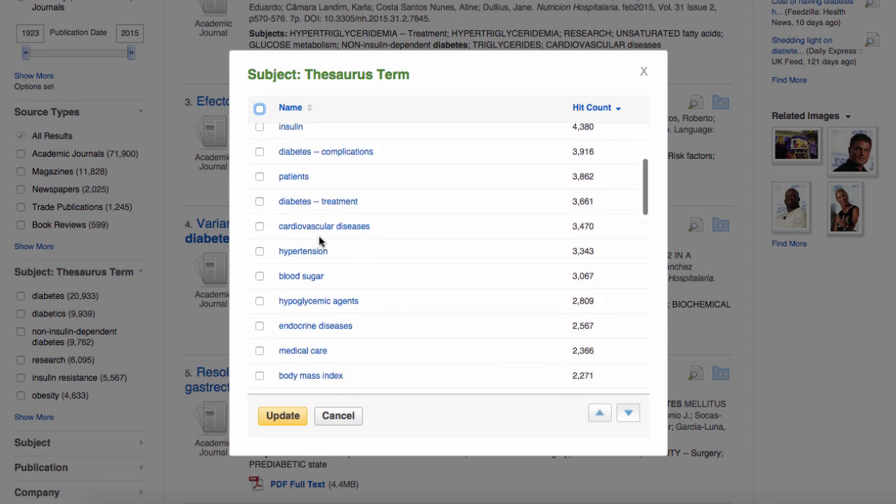
click(259, 201)
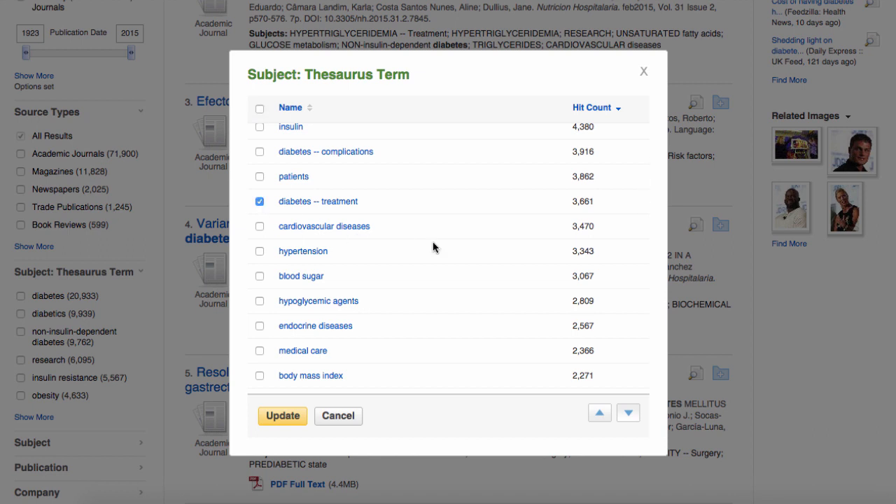
click(293, 416)
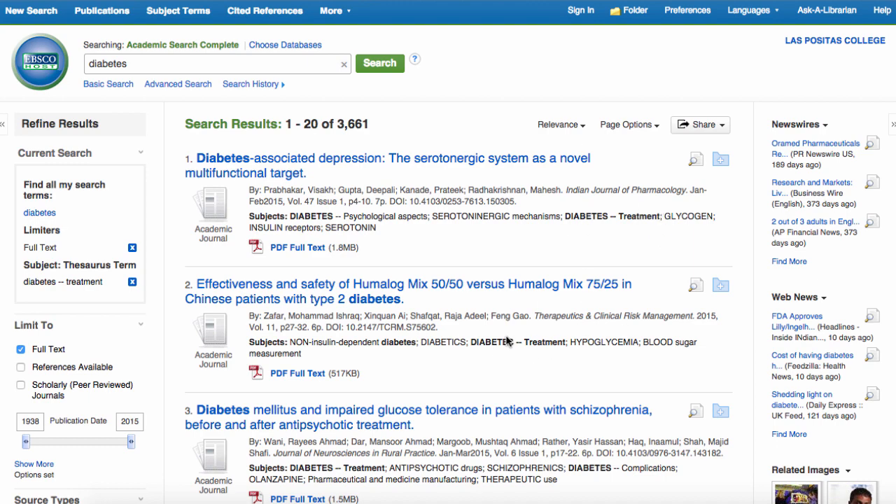
scroll(564, 340, down, 1)
scroll(564, 341, down, 2)
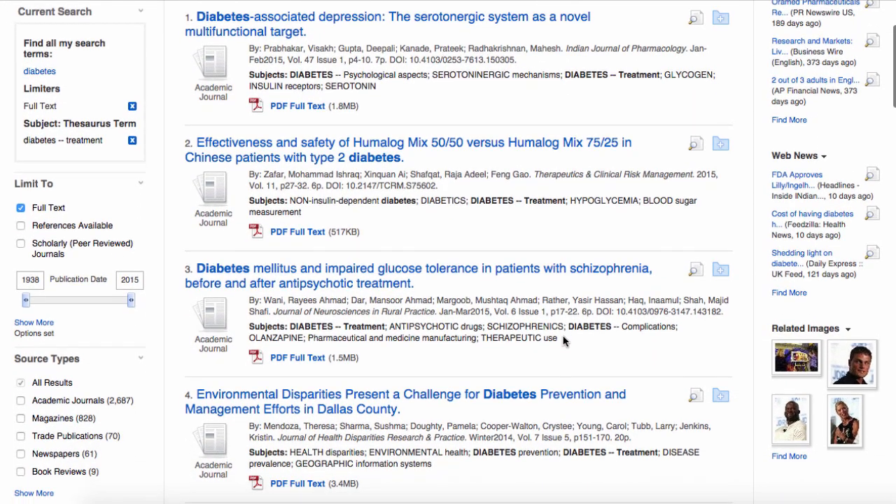